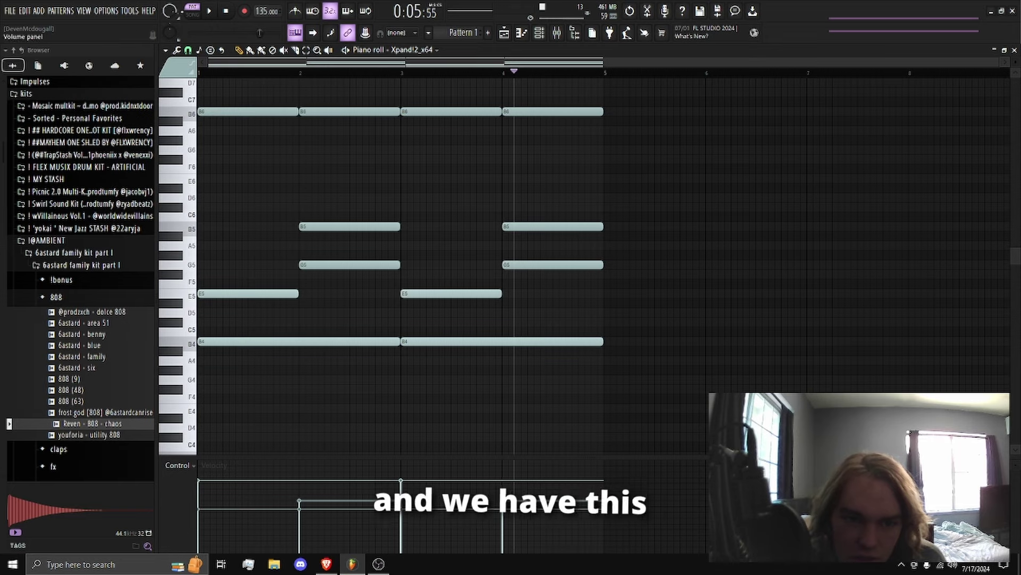
Review the Xpand!2_x64 mixer track with its Fruity Convolver effect and play its chord pattern in the piano roll.
click(562, 35)
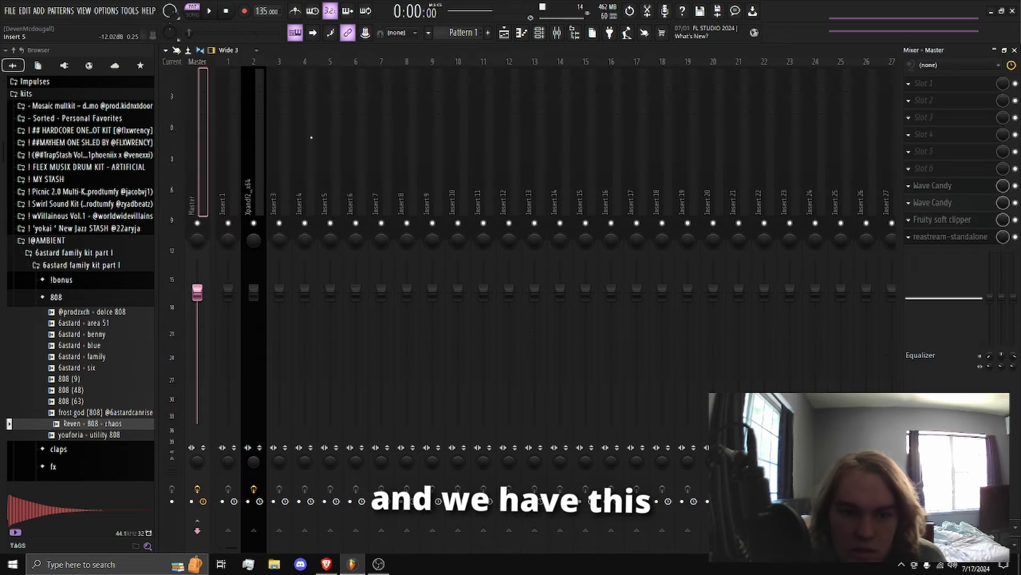
click(264, 150)
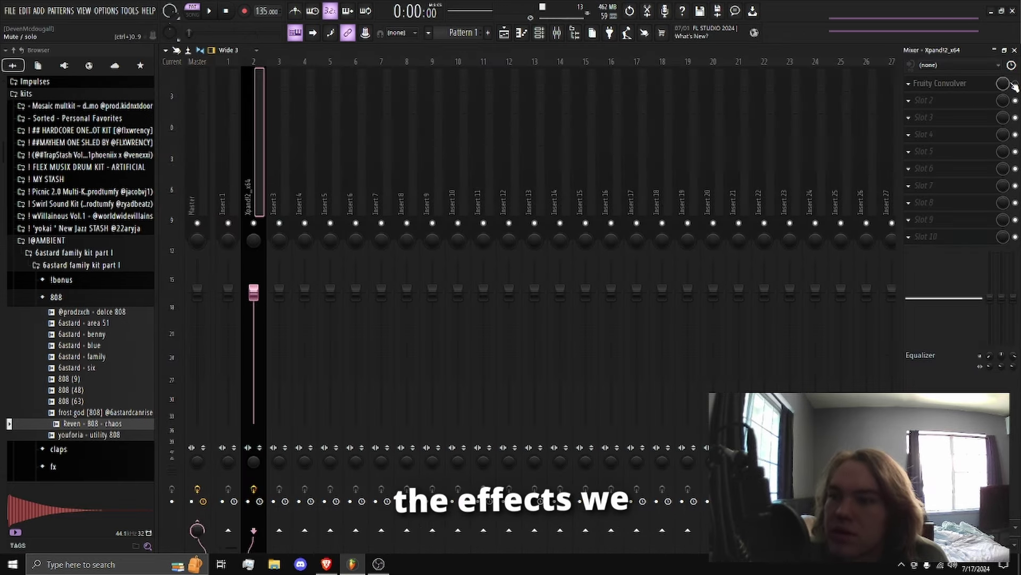
key(F7)
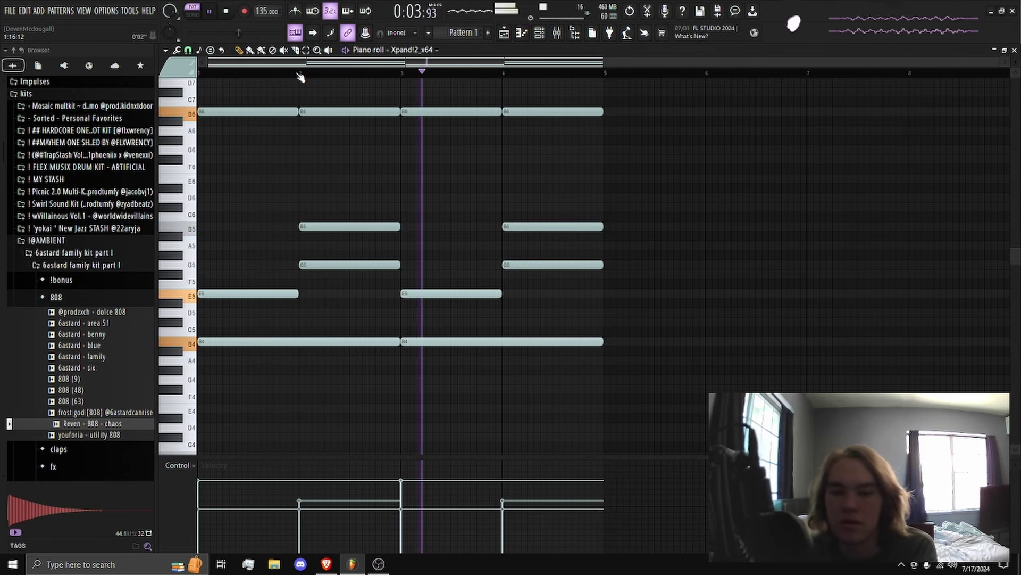
click(557, 33)
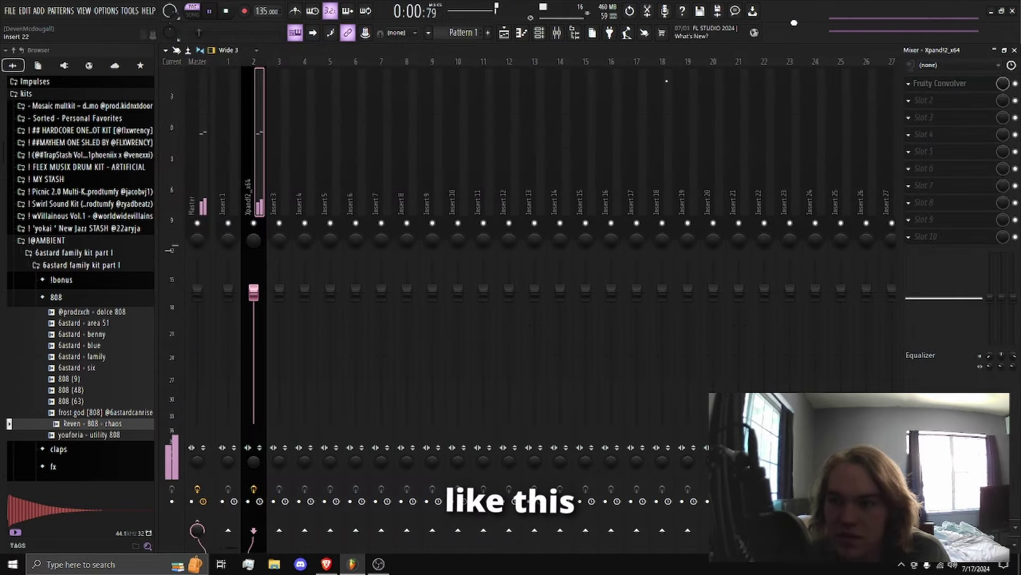
click(531, 30)
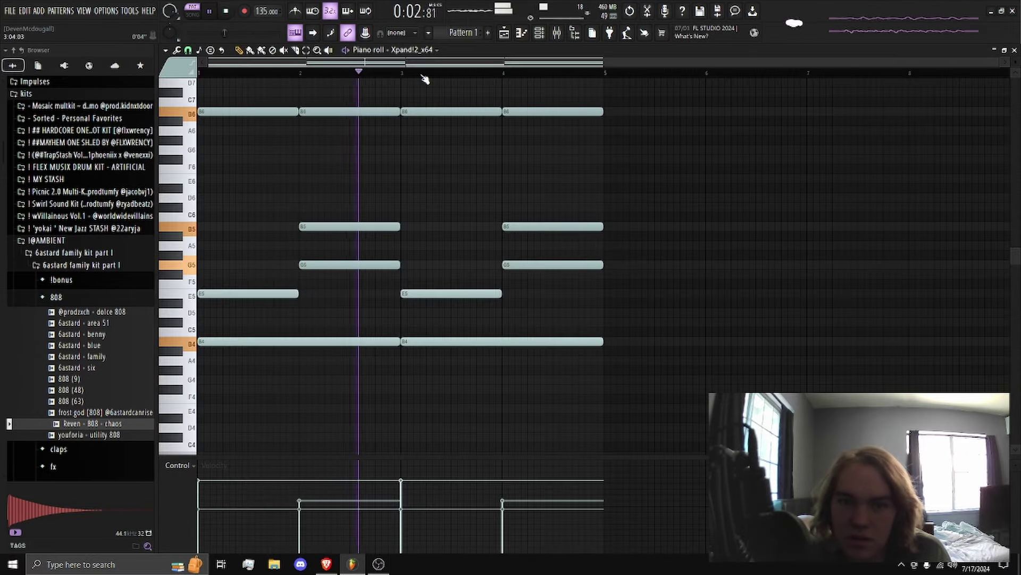
Open the Alchemy instrument channel from the channel rack.
right_click(303, 167)
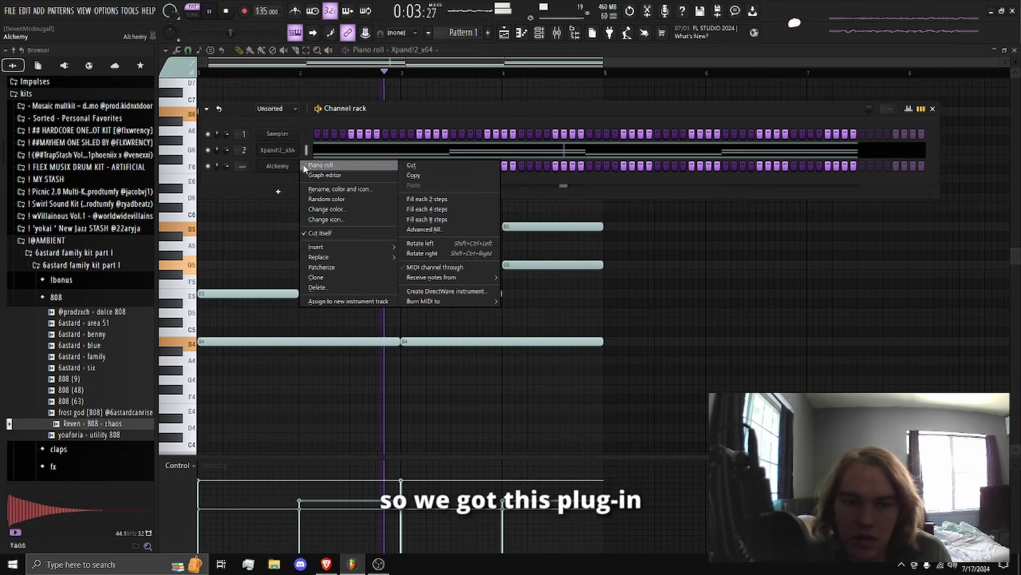
key(Escape)
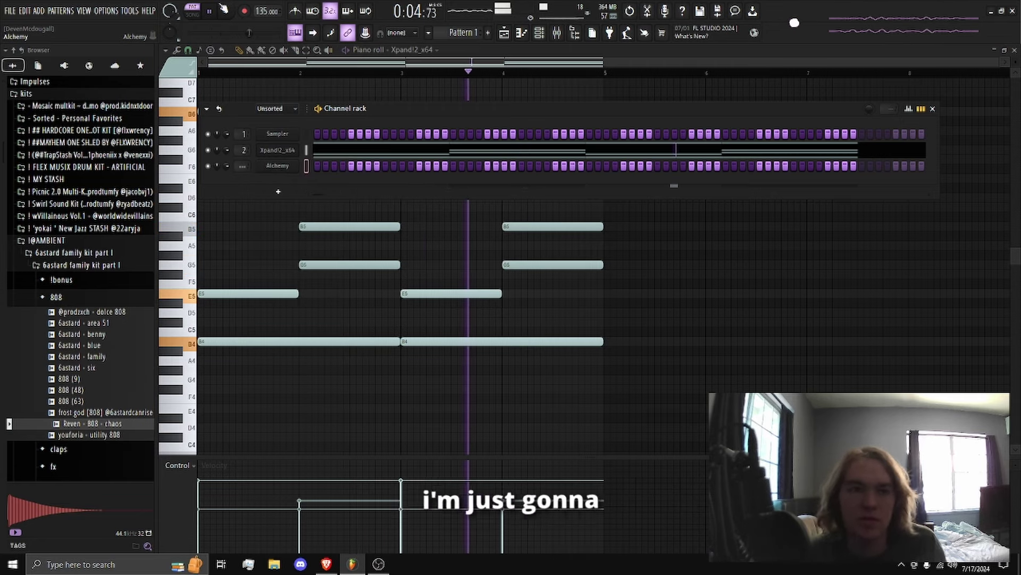
click(277, 165)
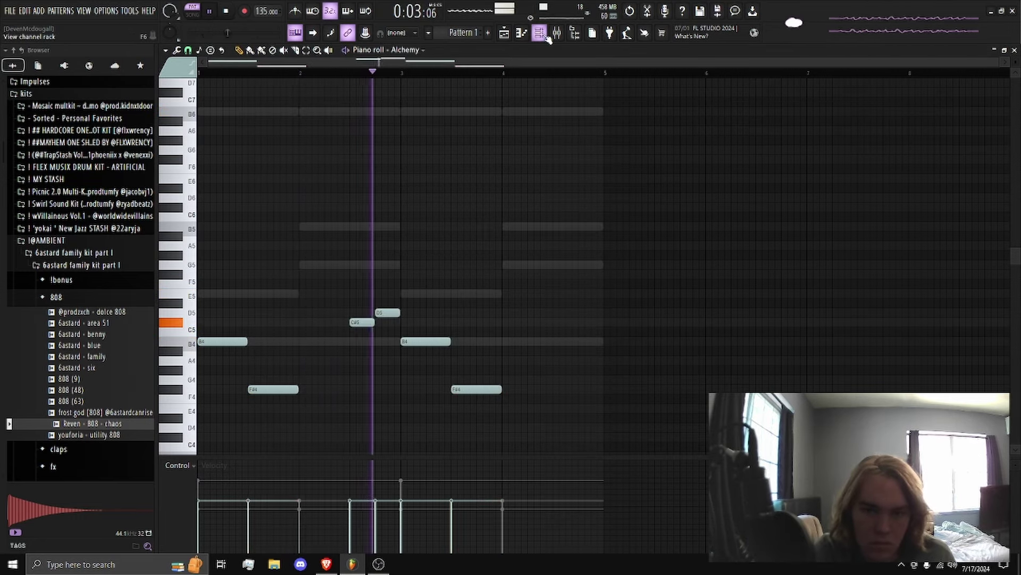
Route the second Xpand!2_x64 channel to free mixer track 4.
key(F6)
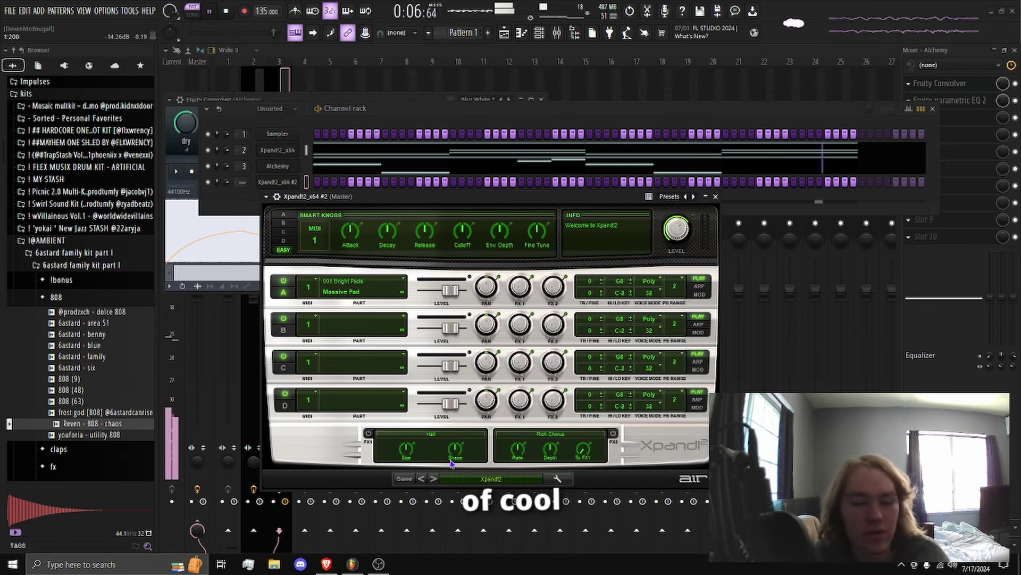
key(F7)
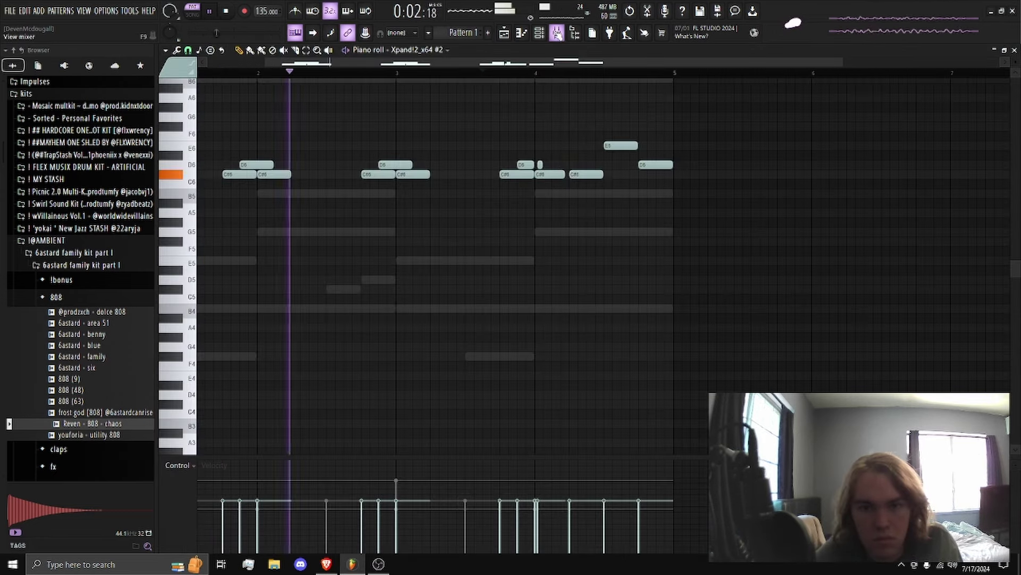
key(F9)
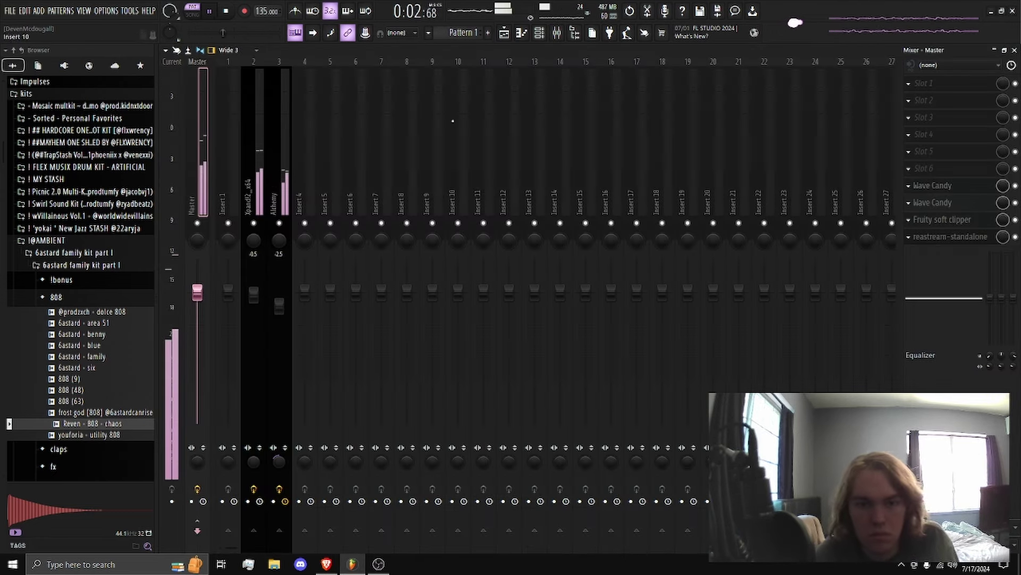
click(545, 34)
key(ctrl+l)
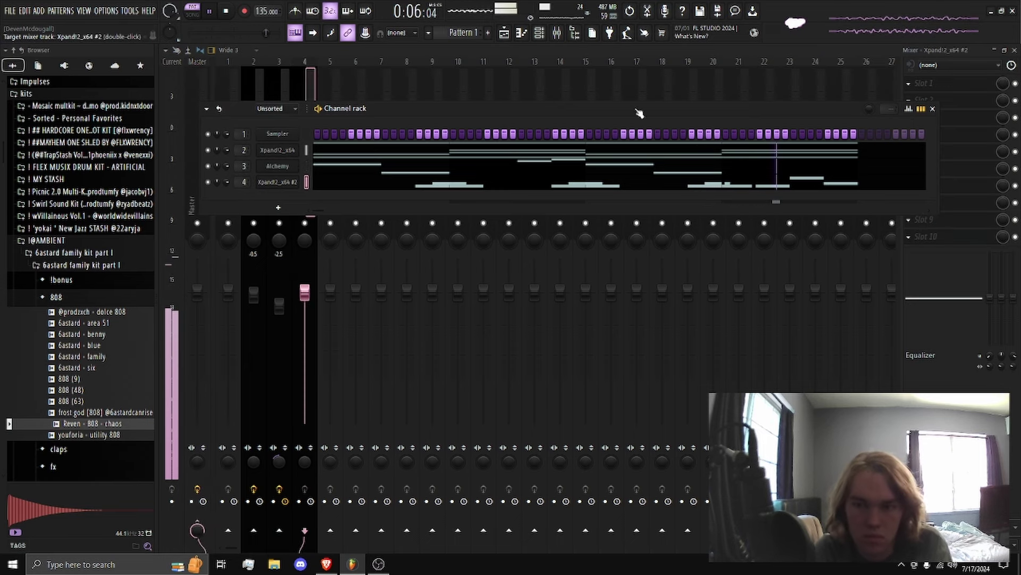
Add an Addictive Keys instrument channel and put OTT on its mixer track.
click(923, 82)
click(278, 207)
click(309, 71)
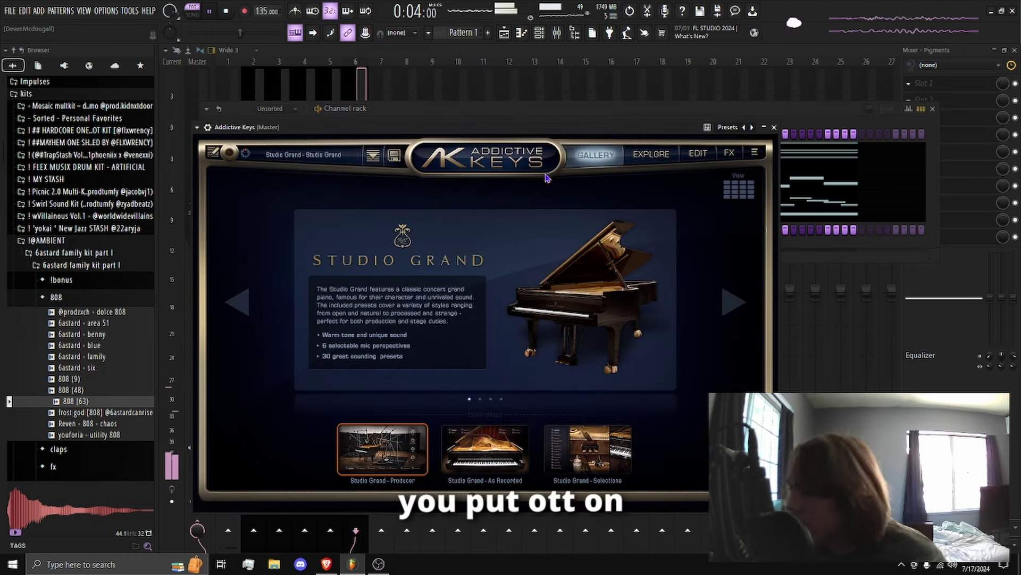
drag(345, 108, 358, 117)
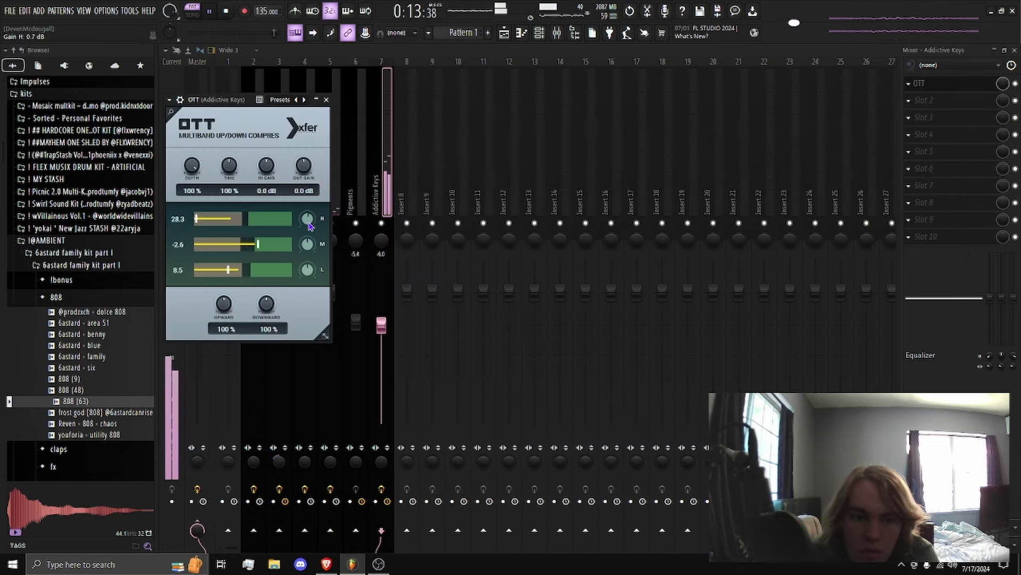
Deselect the notes in the LABS piano roll and examine its chord and melody pattern.
click(524, 35)
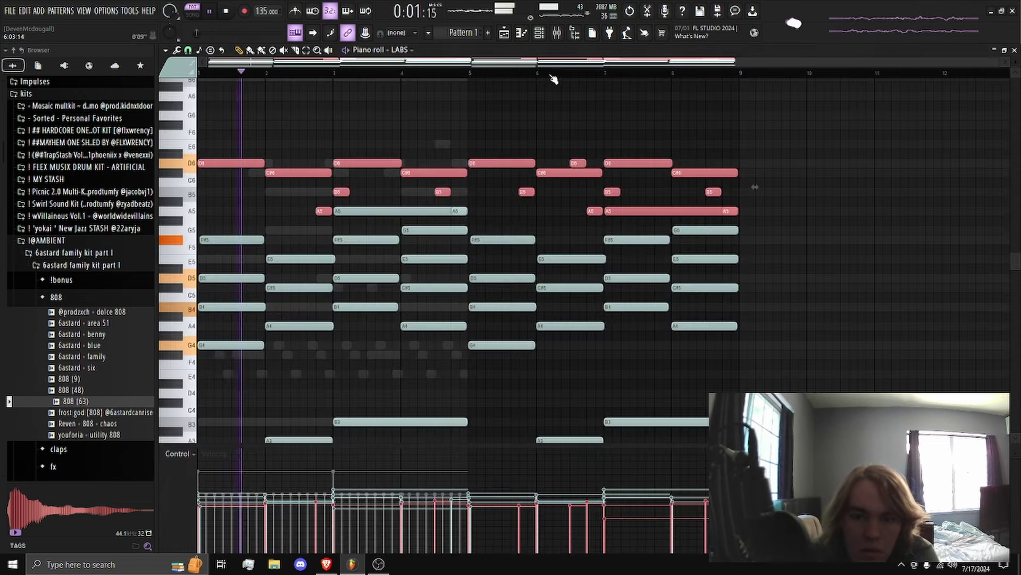
click(464, 128)
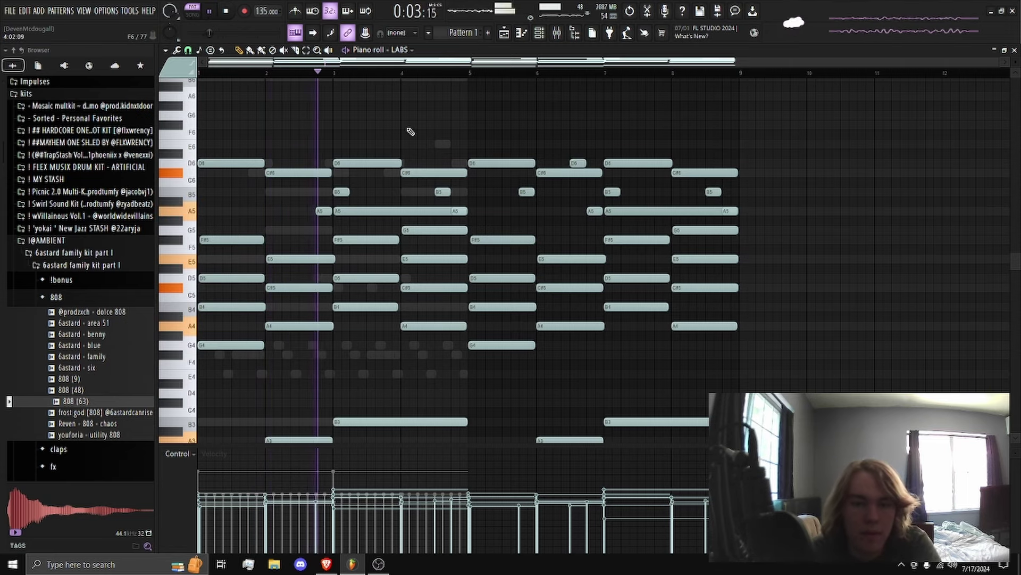
scroll(428, 342, up, 2)
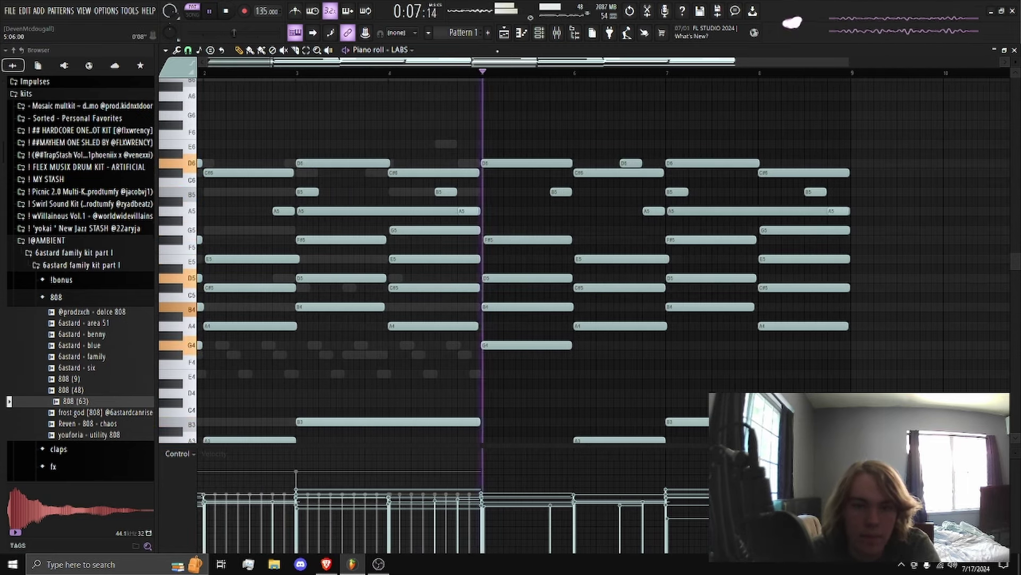
Split Pattern 1 by channel in the playlist.
key(F5)
right_click(203, 86)
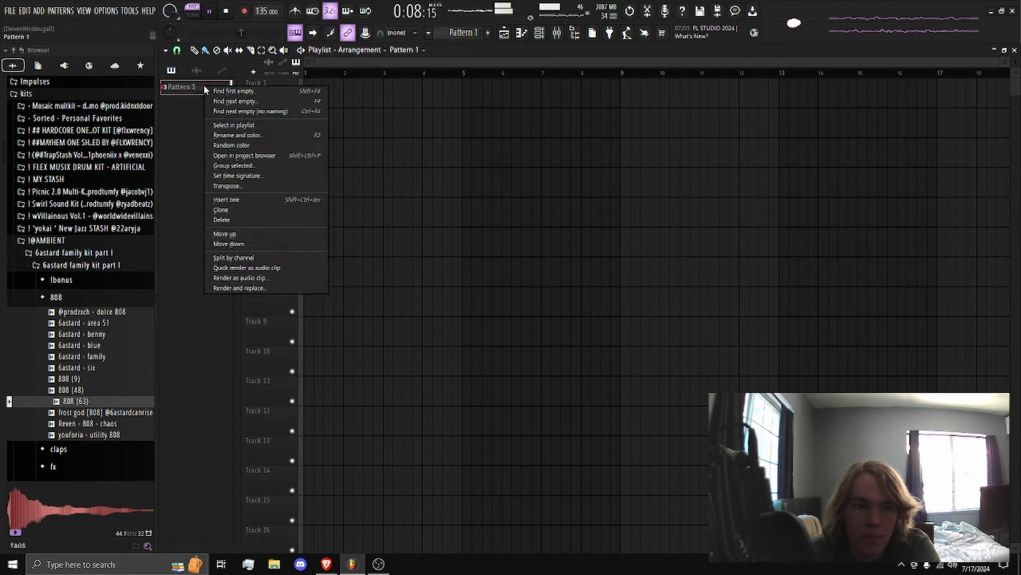
click(240, 259)
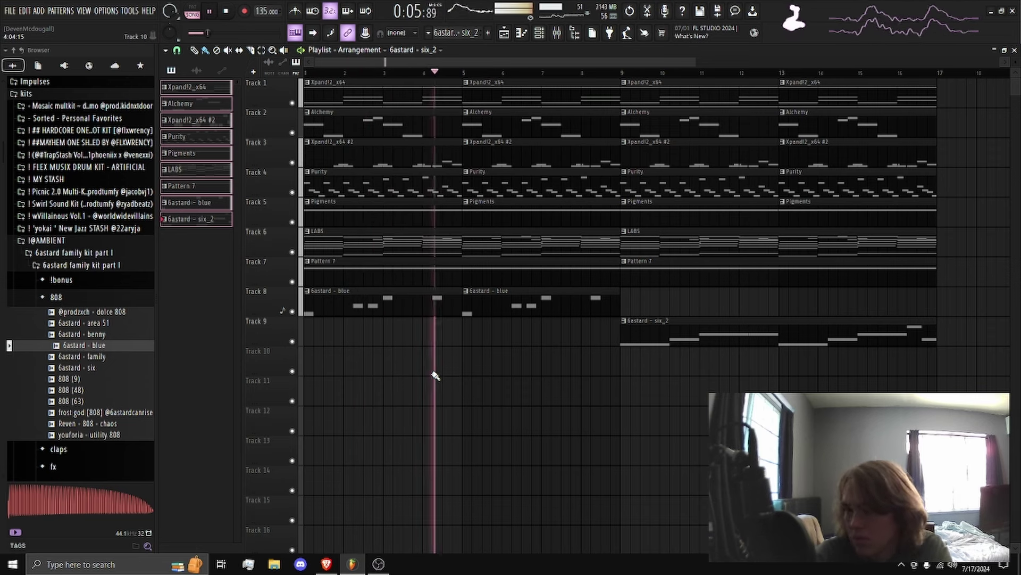
Add a C5 note on the last beat of bar 2 in the HI-HAT (20)_2 piano roll during playback.
double_click(351, 293)
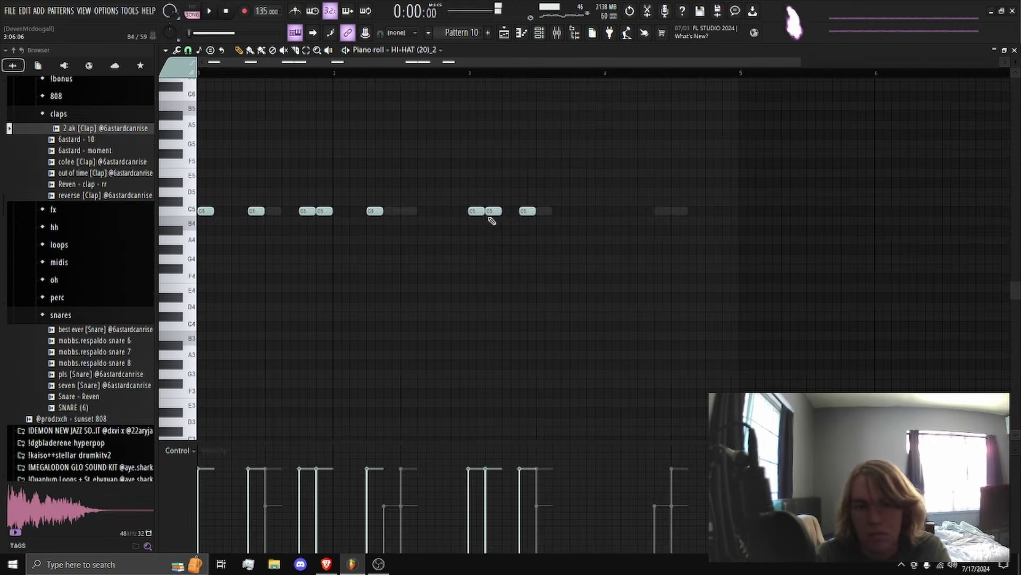
key(space)
click(437, 211)
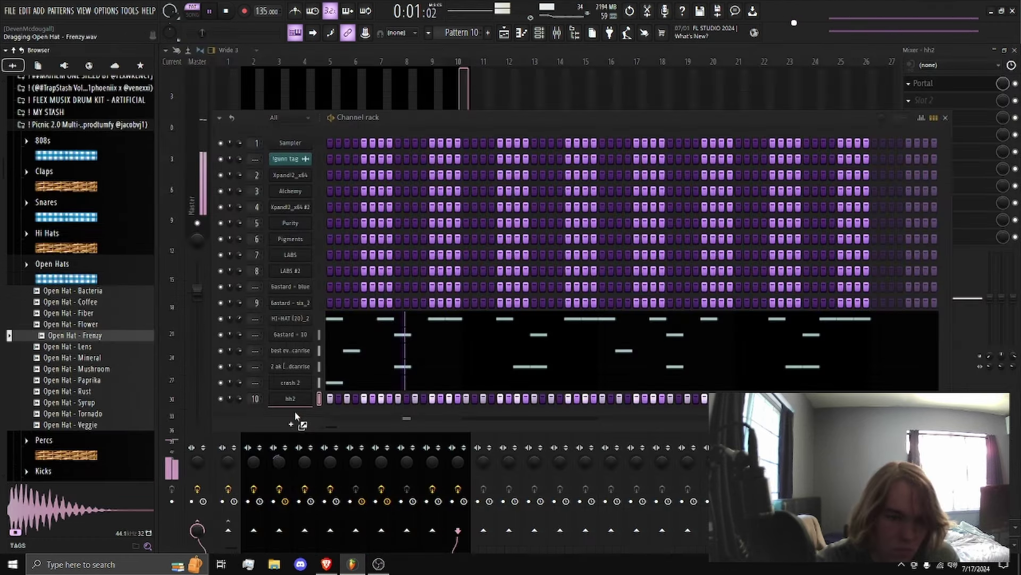
Add the Open Hat - Frenzy sample as a new channel below hh2 in the channel rack.
drag(296, 411, 295, 413)
right_click(296, 413)
click(349, 394)
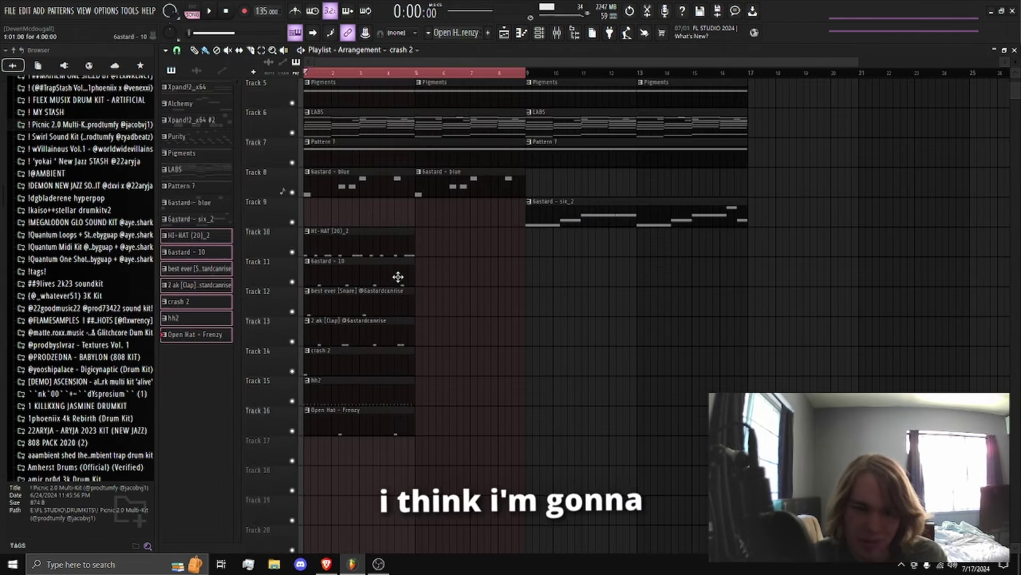
Consolidate the HI-HAT (20)_2 clip on Track 10 into a 16-bit WAV audio clip.
click(332, 237)
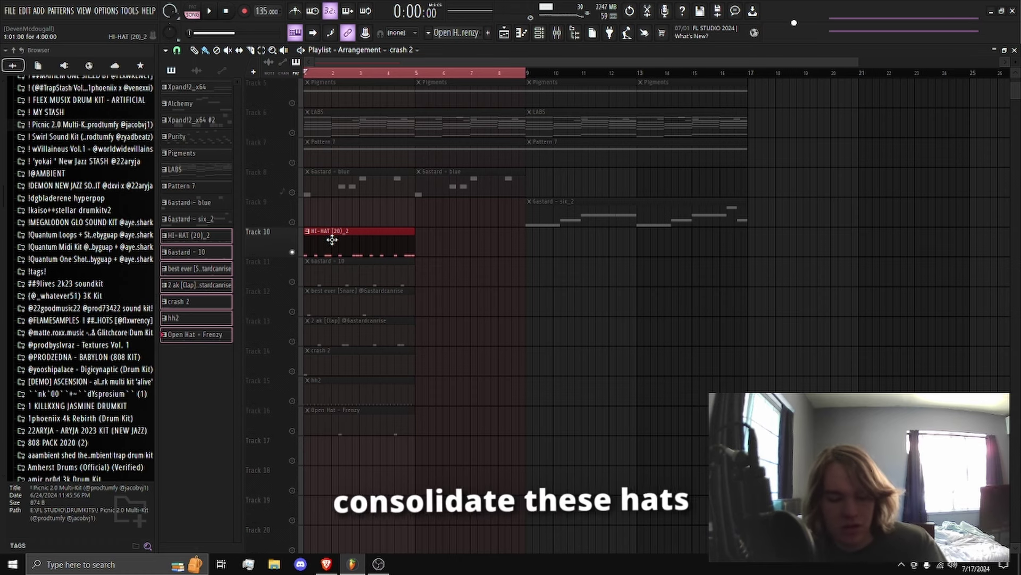
key(ctrl+alt+c)
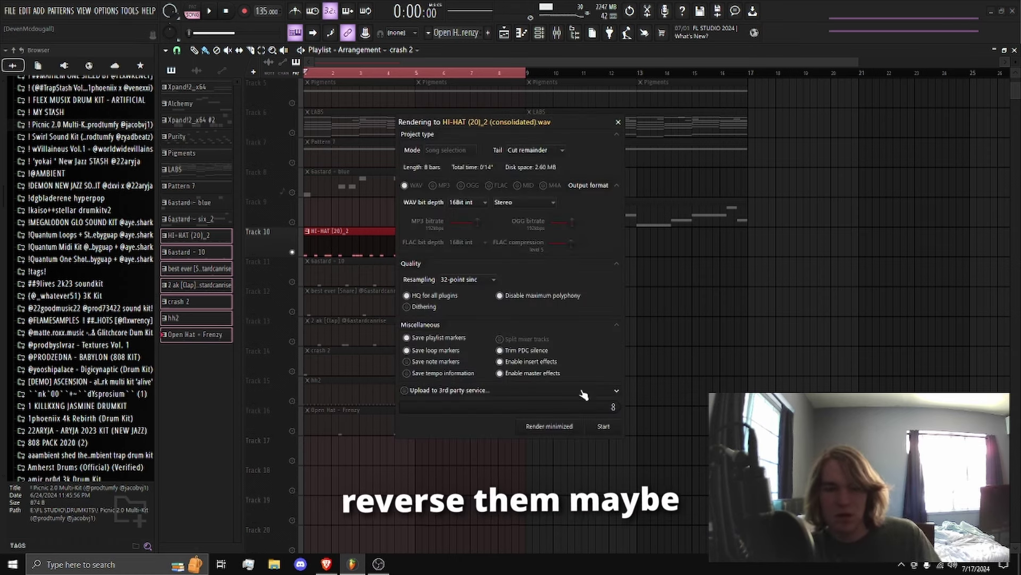
click(604, 426)
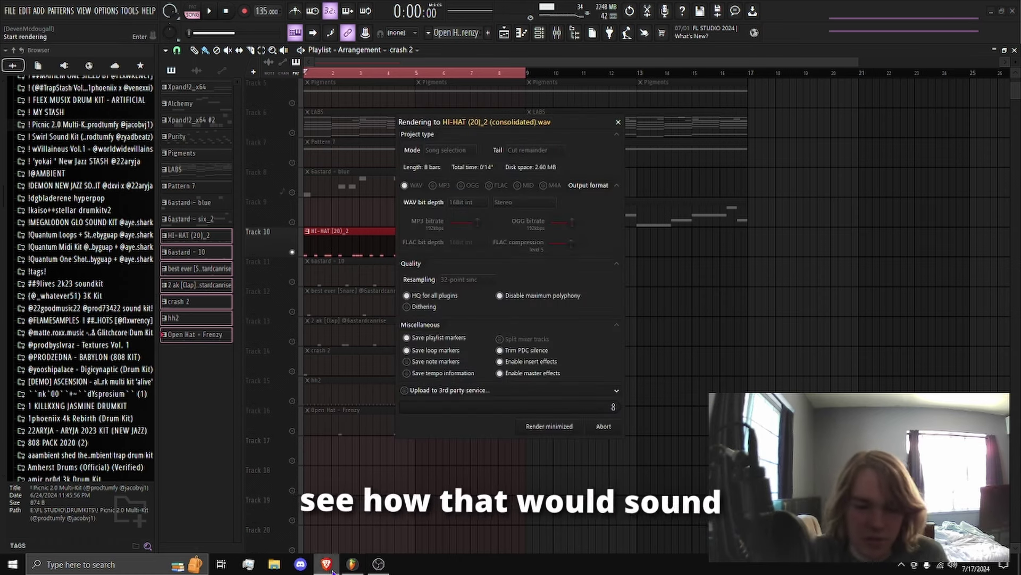
Reverse the consolidated HI-HAT (20)_2 audio clip on Track 10 and play it with the beat.
key(space)
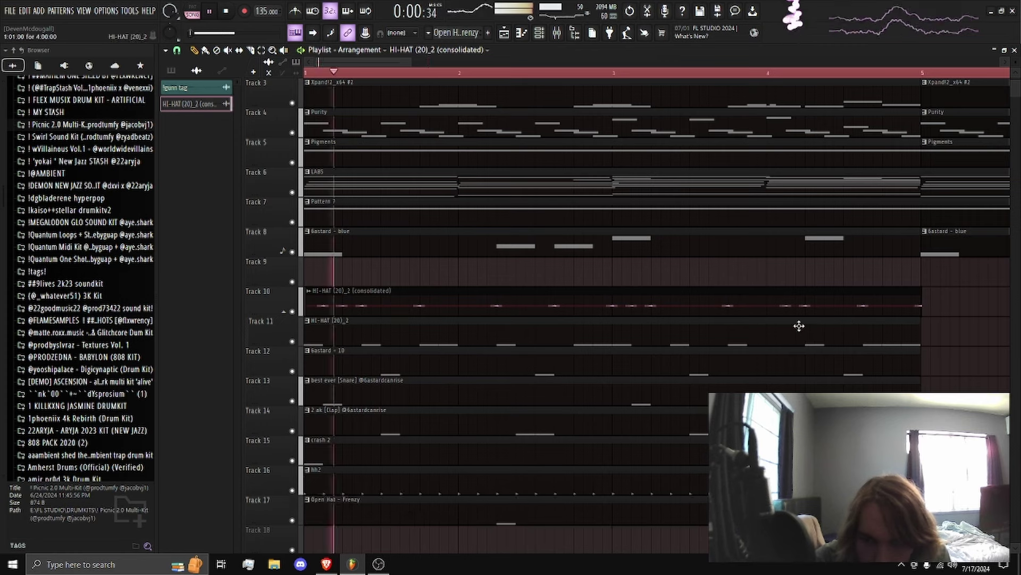
click(488, 303)
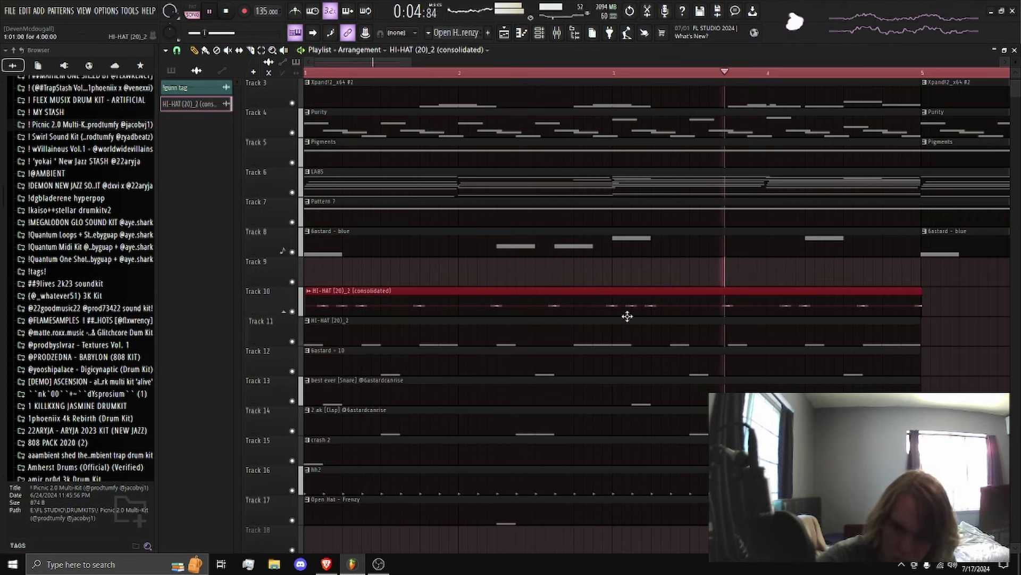
double_click(651, 298)
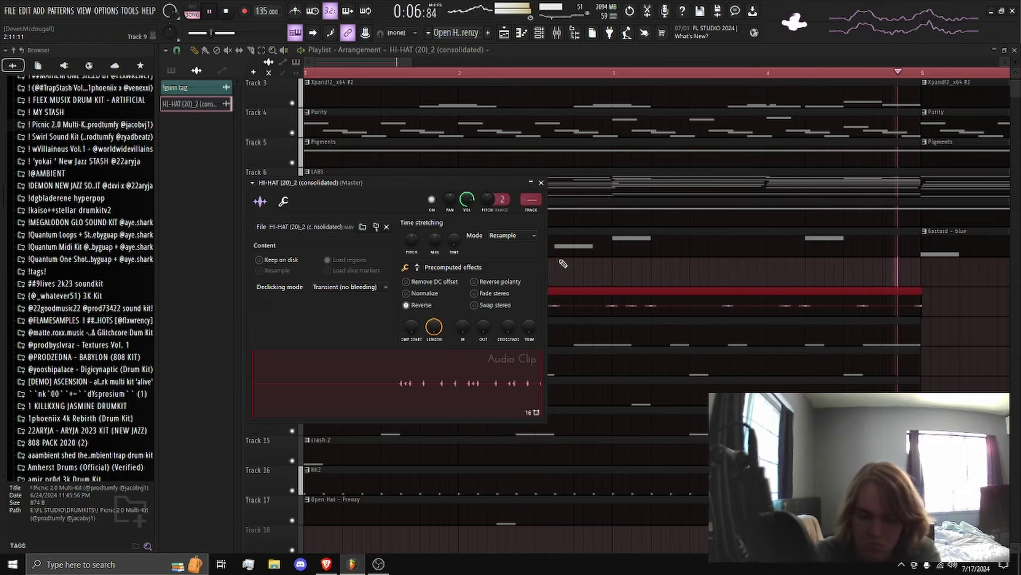
key(F9)
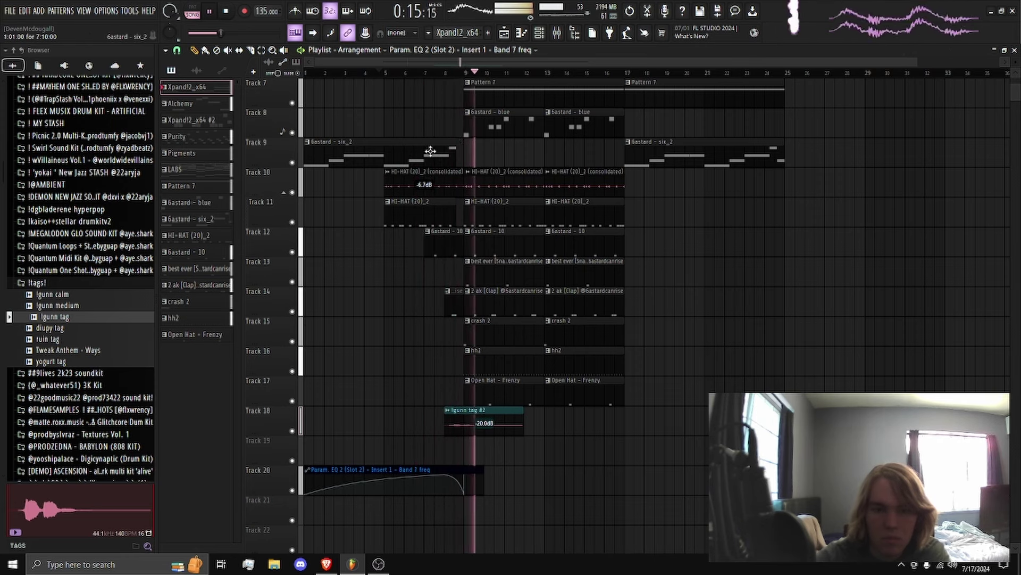
Examine the arrangement's track layout, toggle playback and check the mixer.
scroll(495, 154, down, 2)
scroll(508, 155, up, 3)
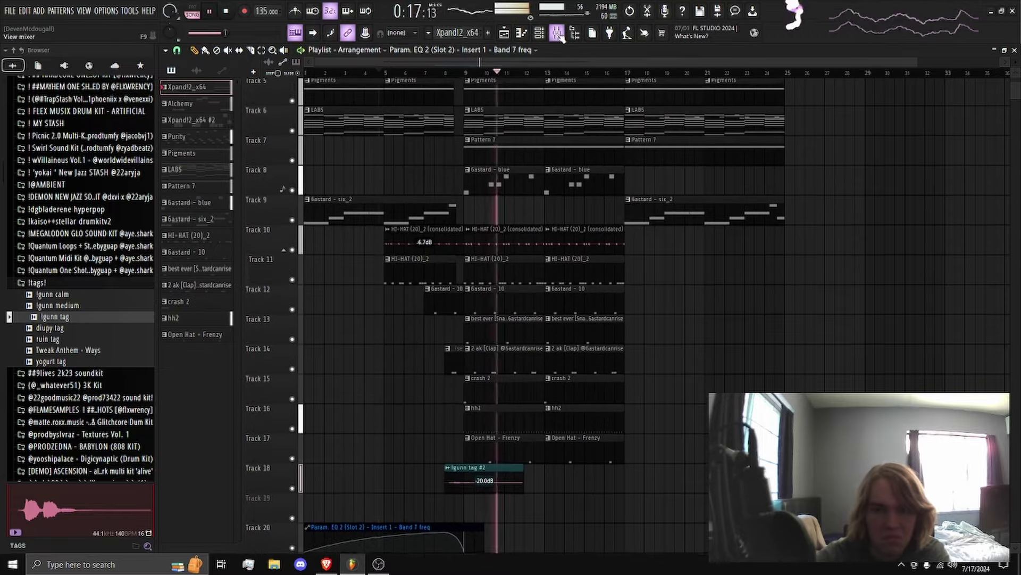
key(space)
key(F9)
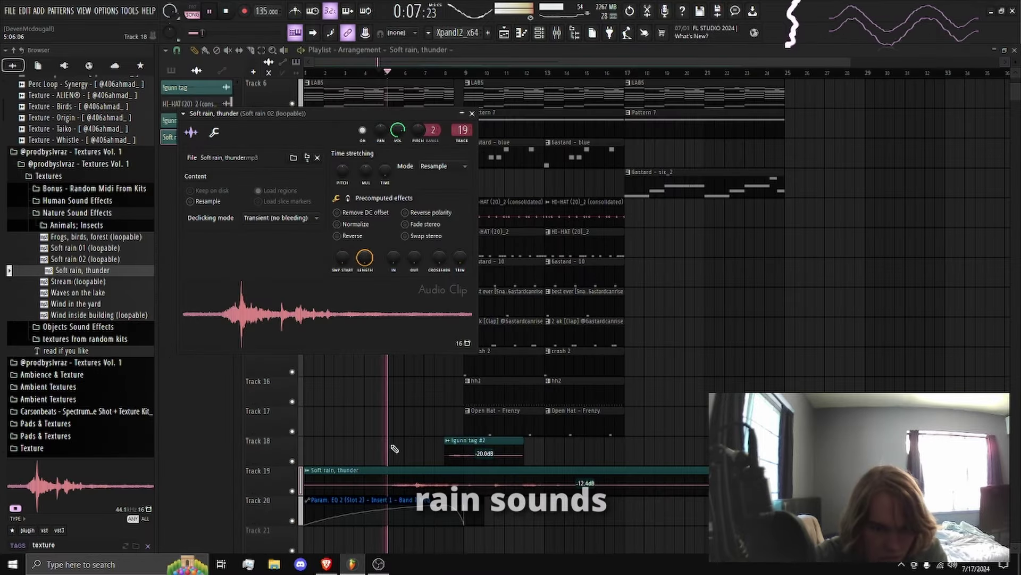
Raise the volume of the Soft rain, thunder clip on Track 19 to about -7.4 dB.
key(Escape)
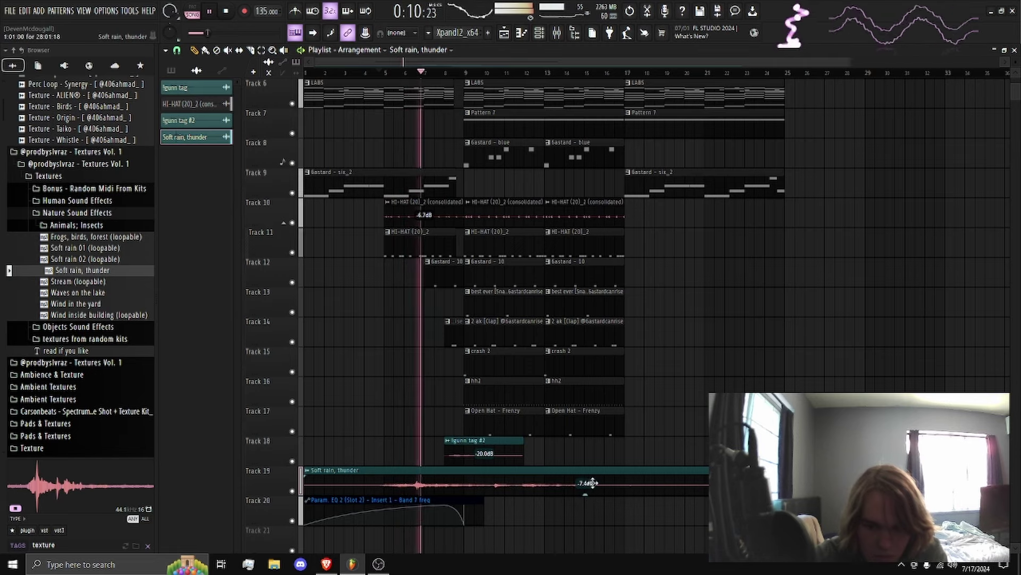
drag(585, 492, 588, 483)
double_click(589, 484)
Insert kHs Compressor in the first effect slot of the Soft rain, thunder mixer track.
key(F9)
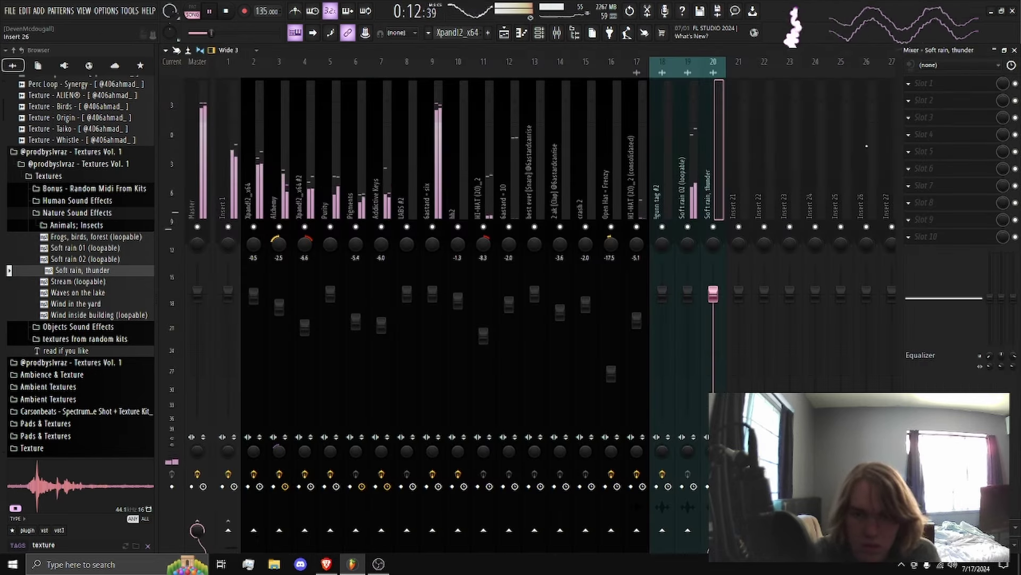
click(911, 89)
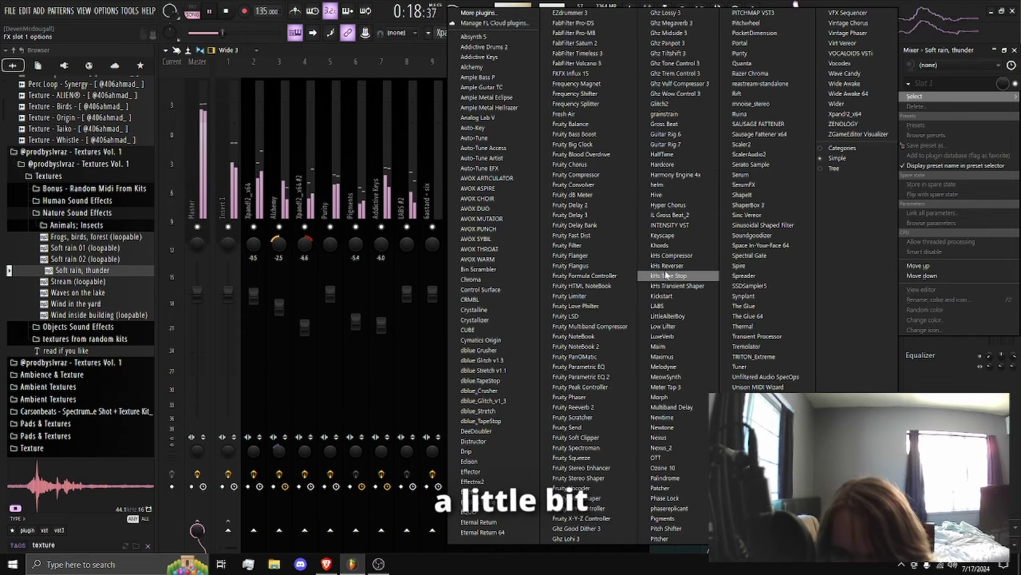
click(671, 255)
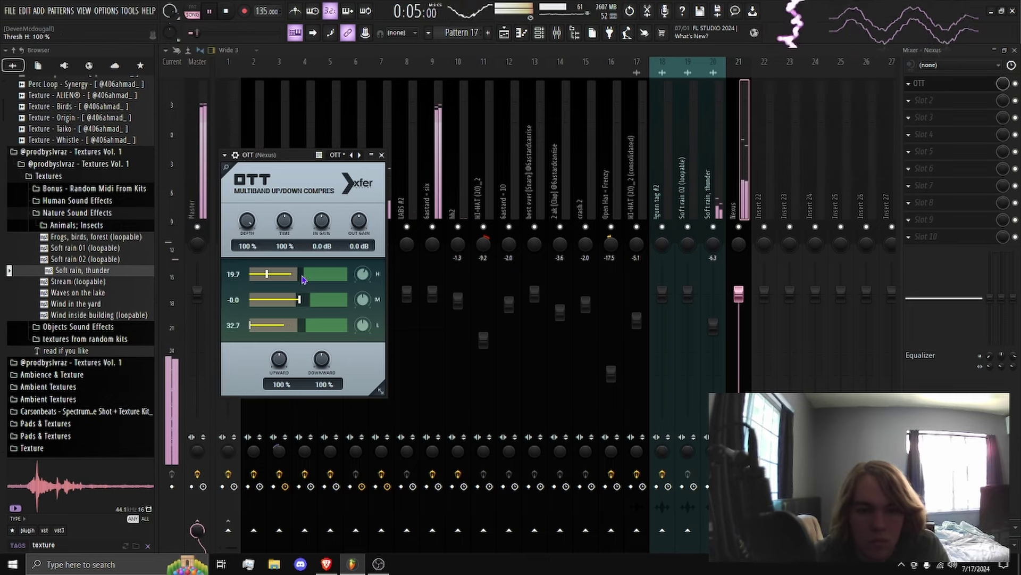
Adjust the band thresholds of the OTT effect on the Nexus mixer track.
drag(330, 279, 311, 304)
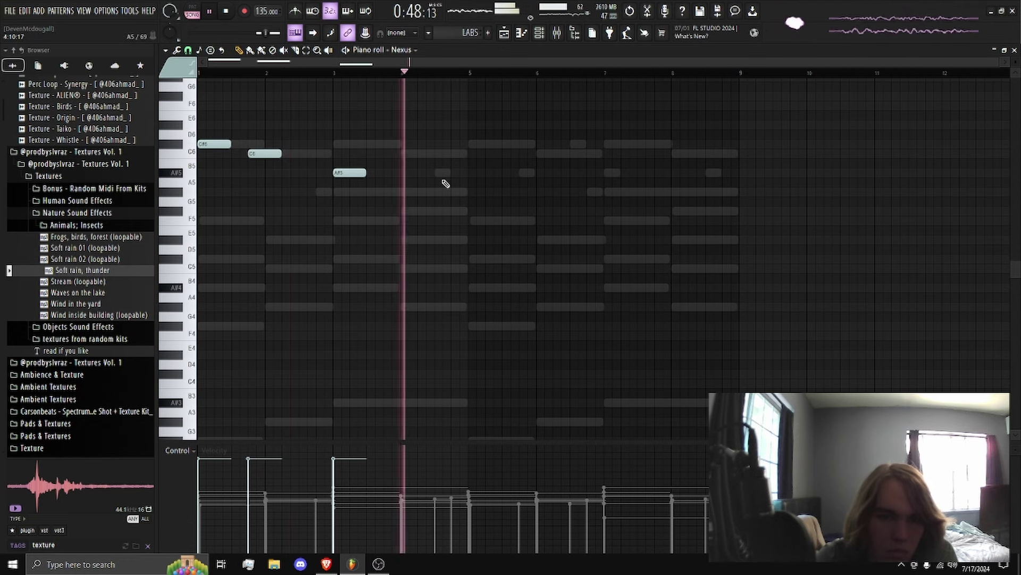
Extend the Nexus melody with C#6 at bar 5, D#6 one beat into bar 6, and A#5 at bar 7.
click(471, 144)
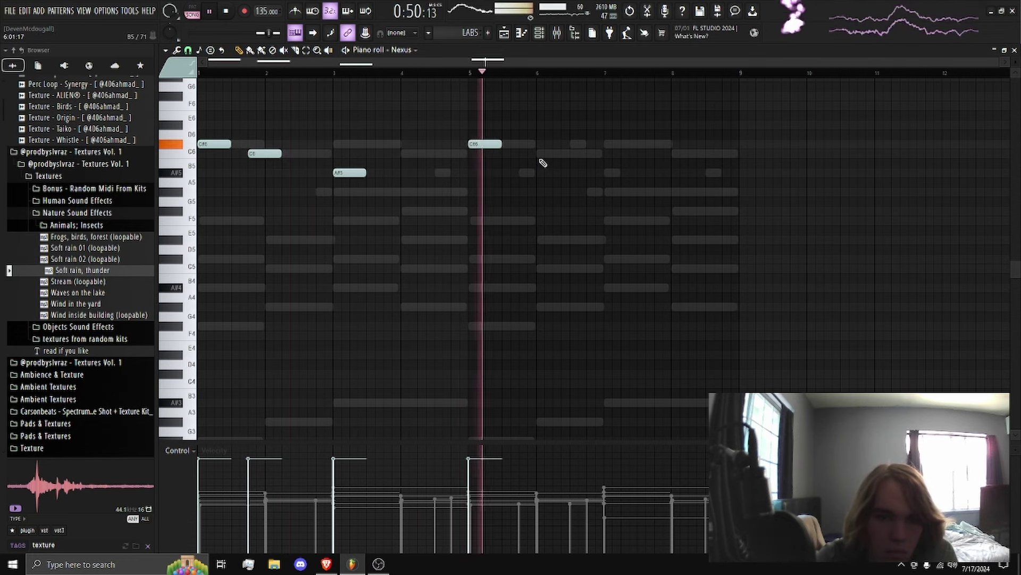
click(547, 125)
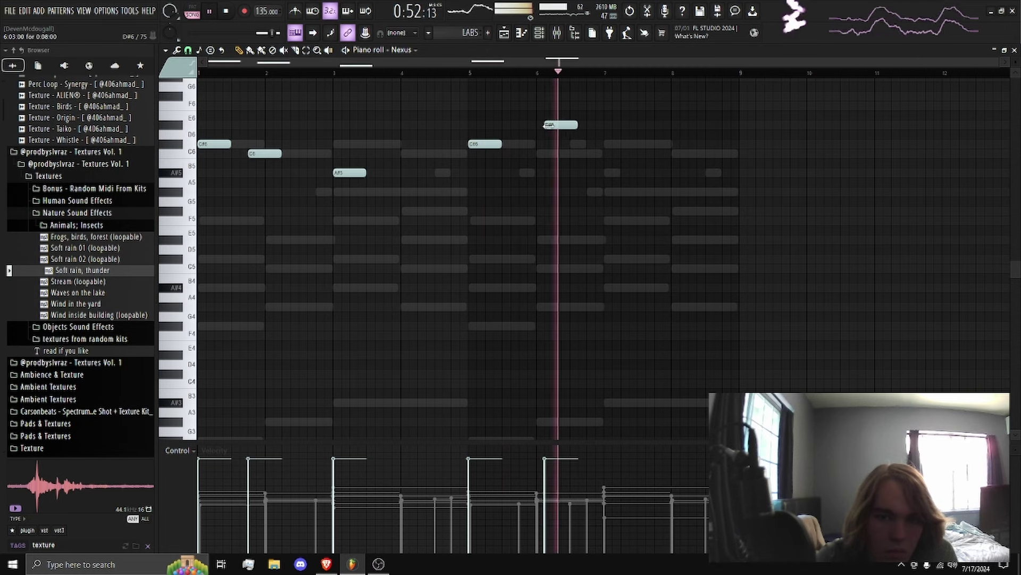
drag(547, 125, 557, 125)
click(607, 173)
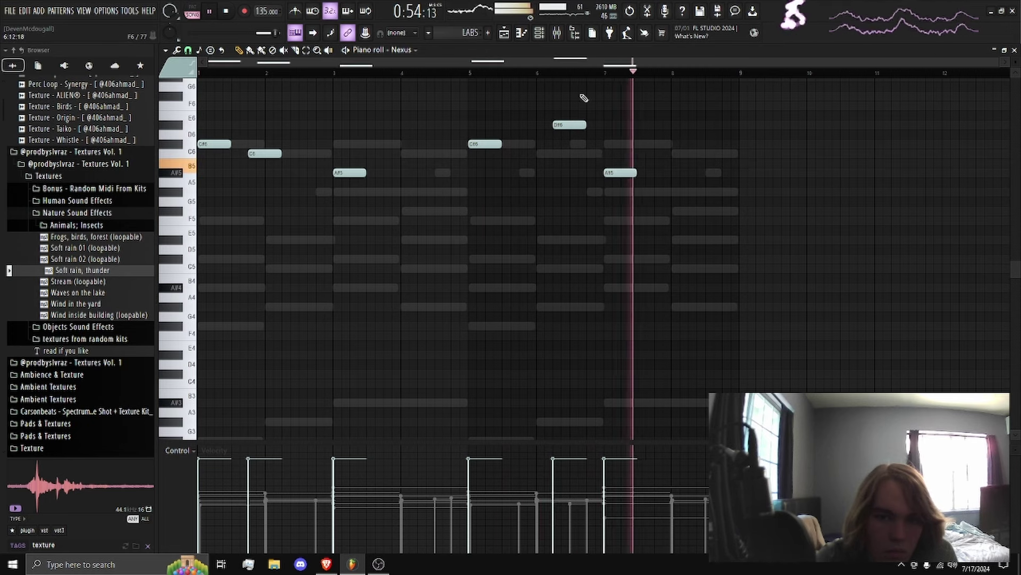
scroll(599, 136, up, 1)
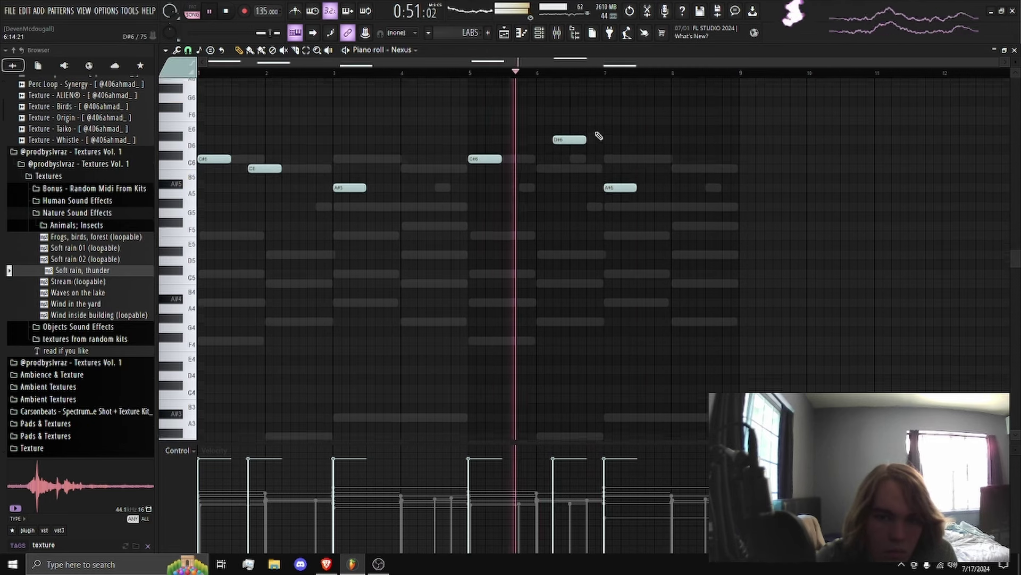
scroll(604, 149, up, 3)
scroll(593, 183, down, 2)
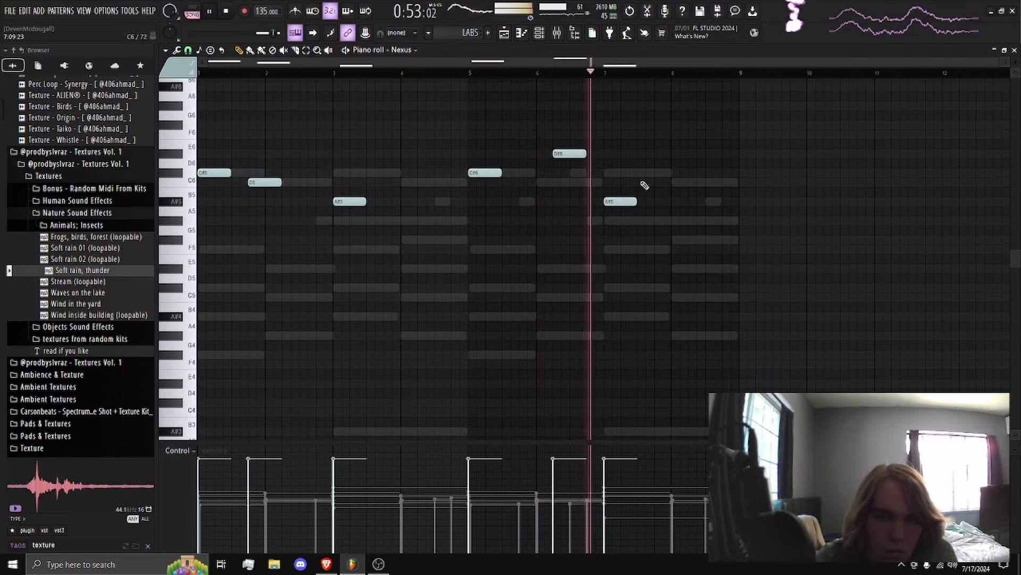
click(686, 248)
Stop playback, return to the arrangement and check the total time spent in the project info.
key(space)
key(F5)
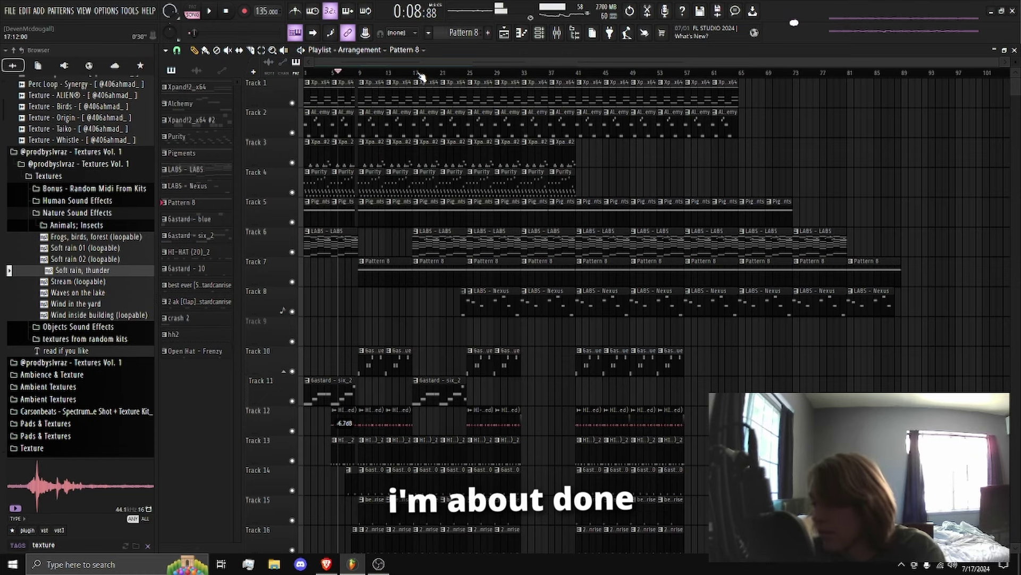
click(105, 11)
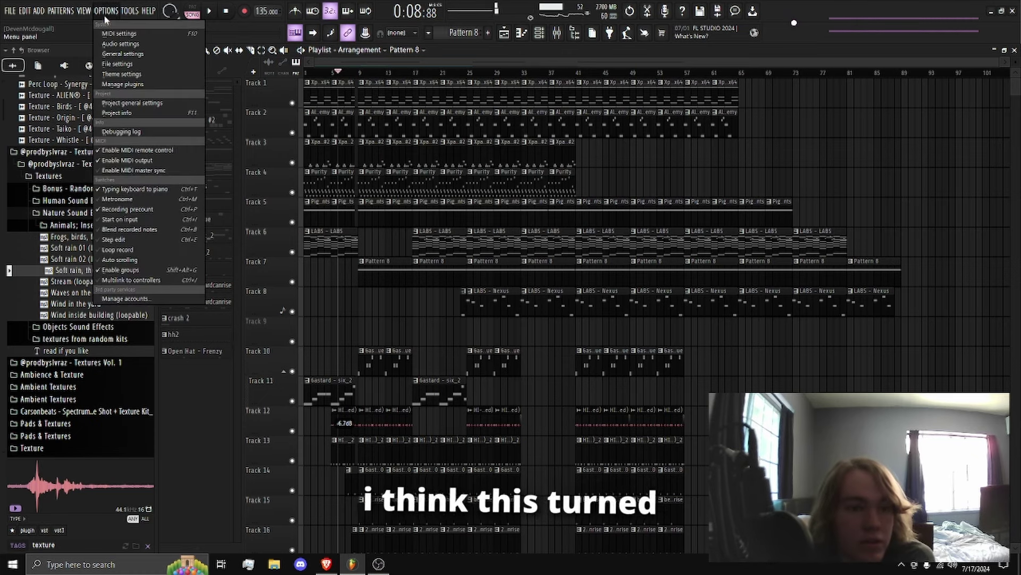
click(123, 46)
click(560, 64)
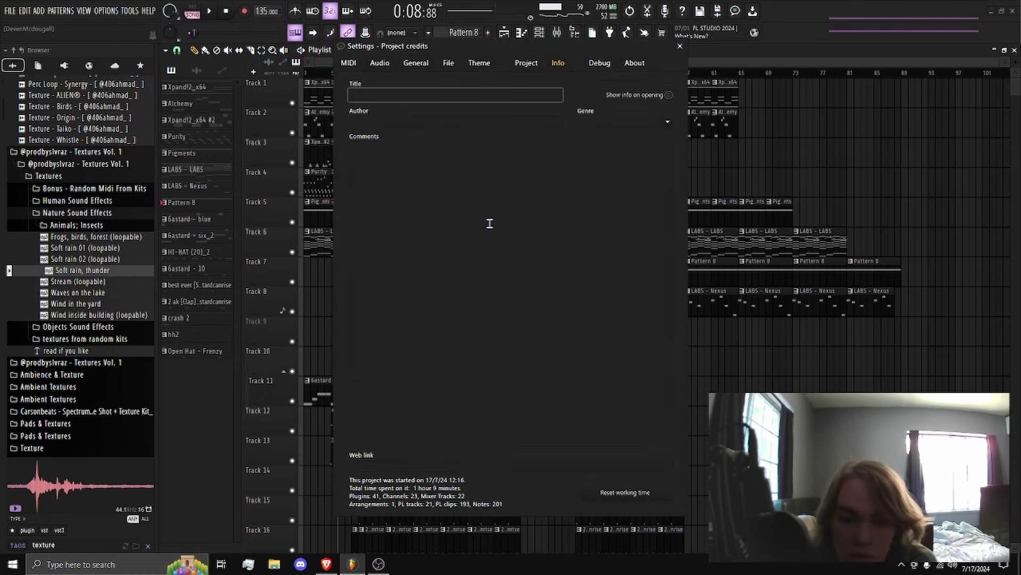
click(682, 47)
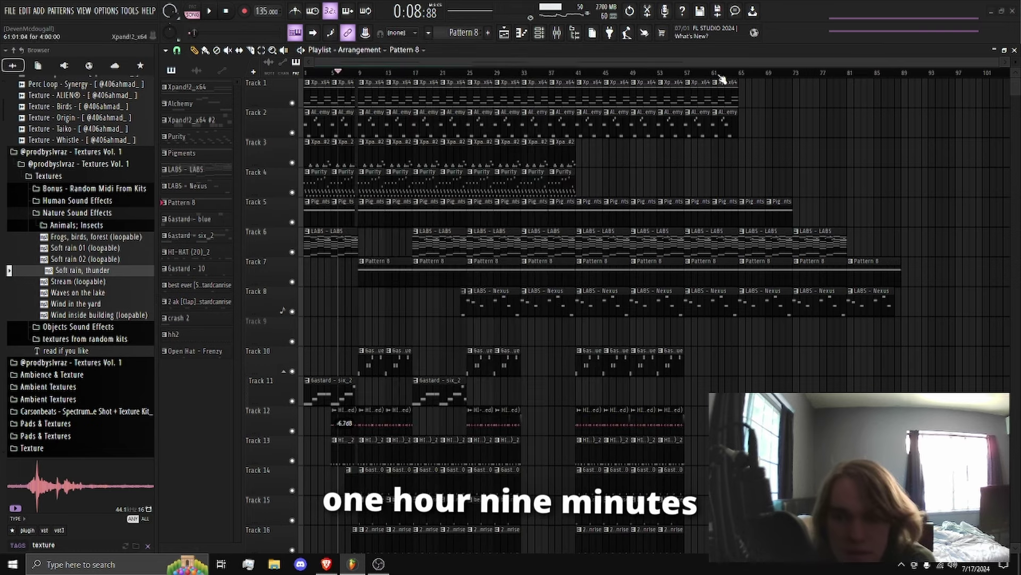
scroll(775, 178, down, 2)
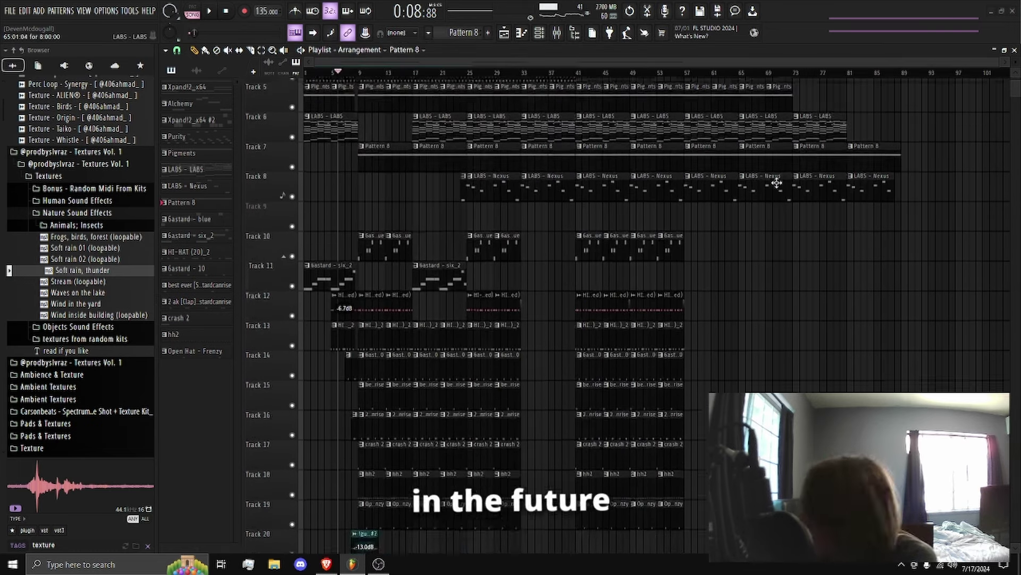
scroll(797, 179, up, 2)
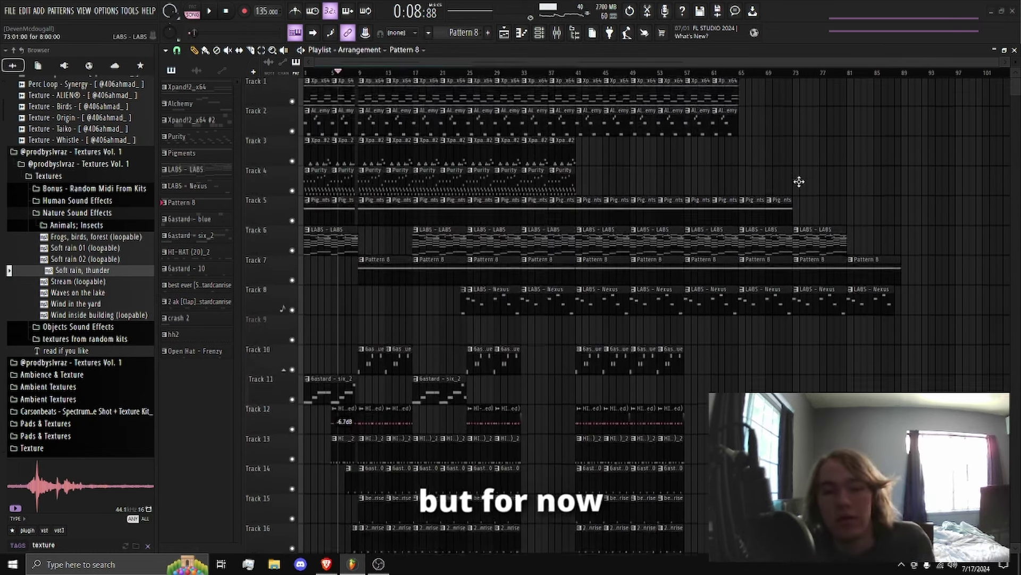